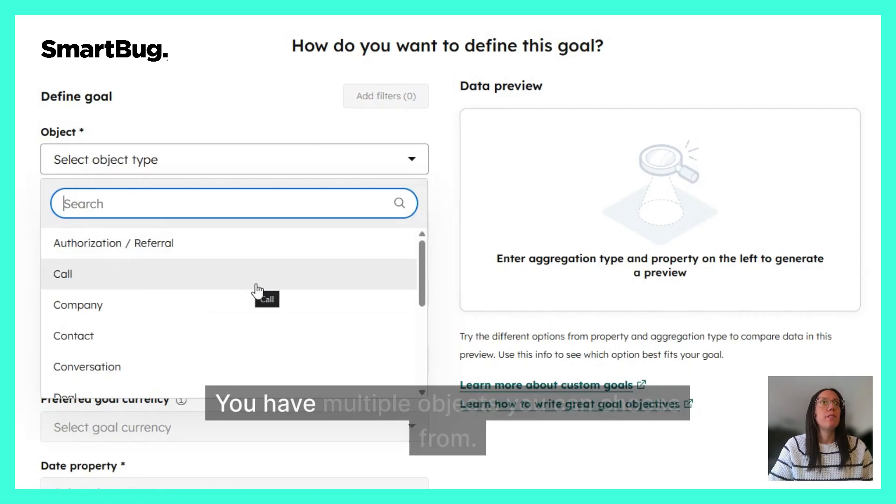
Define the goal with Lead as its object and Meeting Count as its property.
scroll(252, 288, "down", 5)
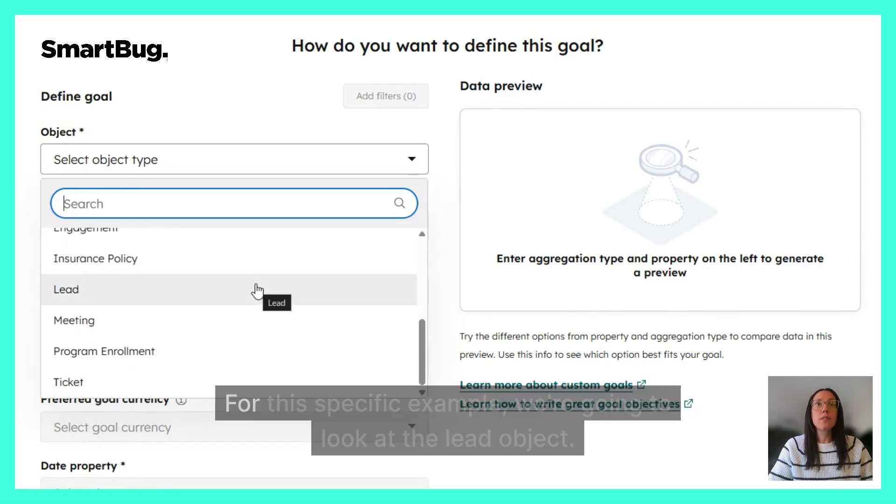
left_click(103, 293)
left_click(182, 228)
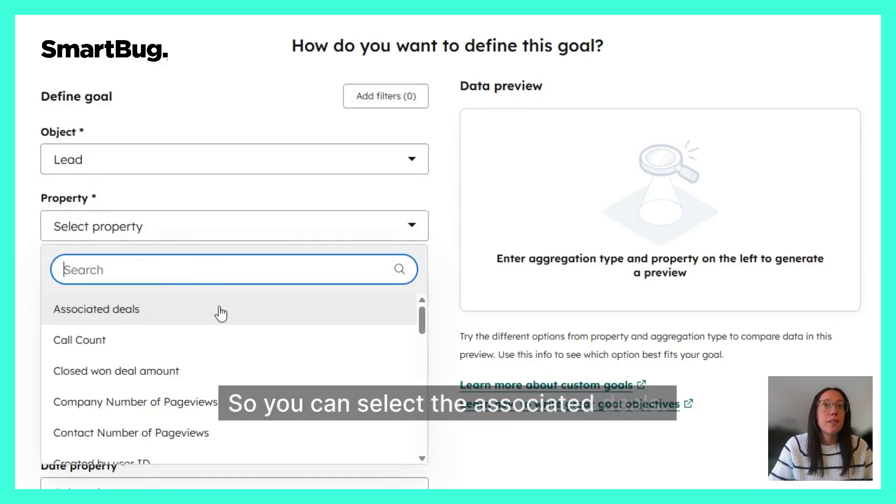
mouse_move(422, 327)
left_mouse_down()
mouse_move(432, 408)
mouse_move(420, 313)
left_mouse_up()
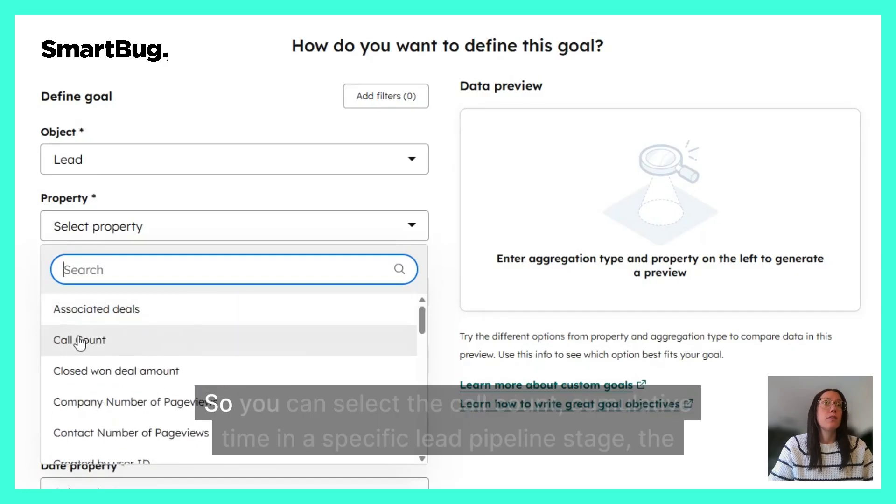
scroll(136, 353, "down", 3)
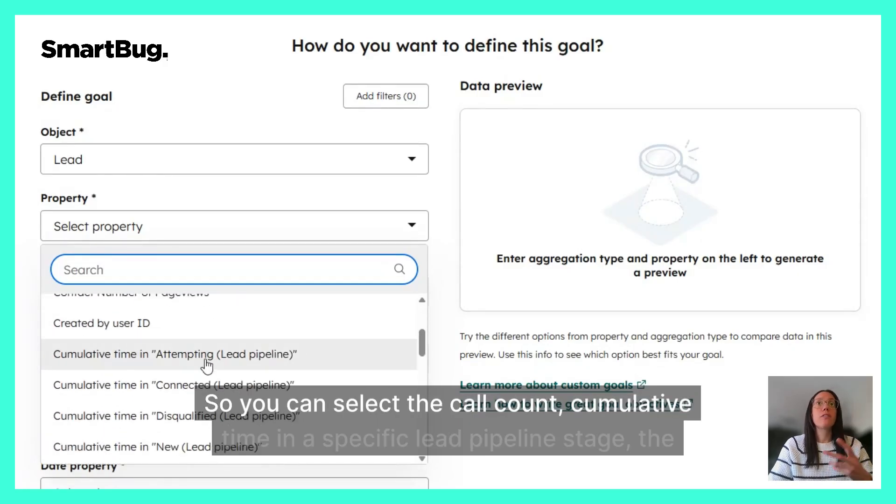
scroll(210, 378, "down", 3)
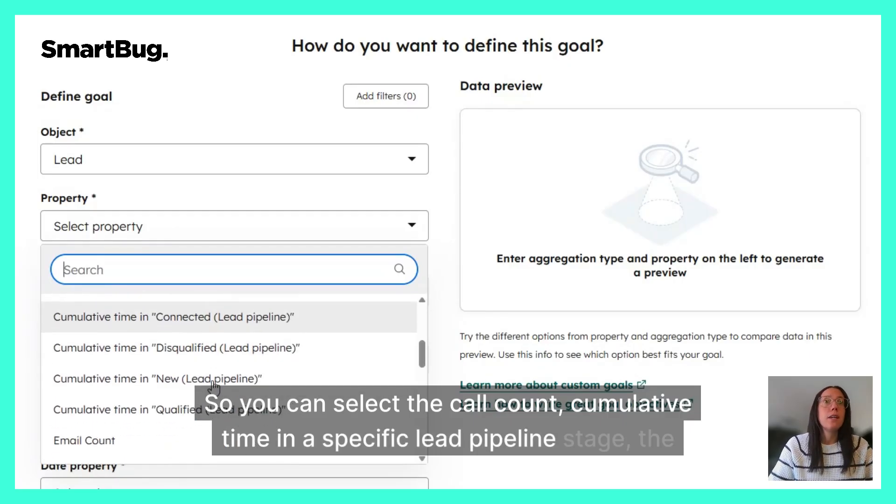
scroll(214, 367, "down", 3)
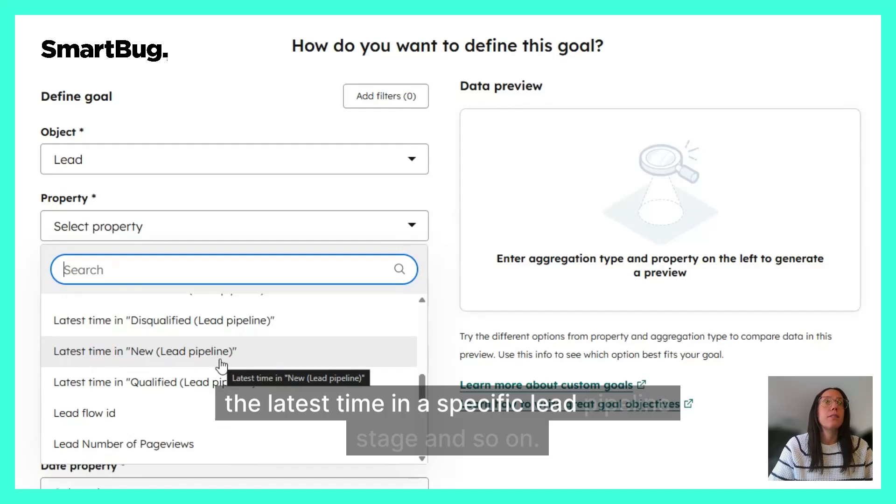
scroll(220, 366, "down", 2)
scroll(186, 364, "down", 2)
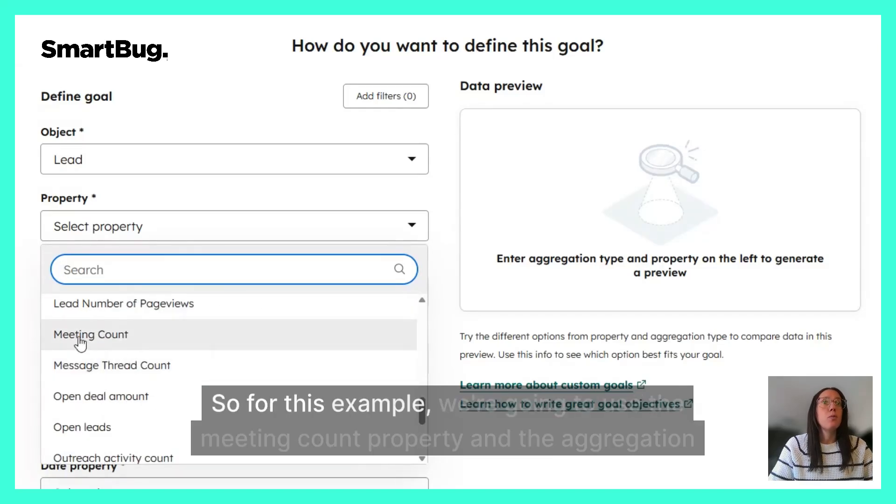
left_click(129, 342)
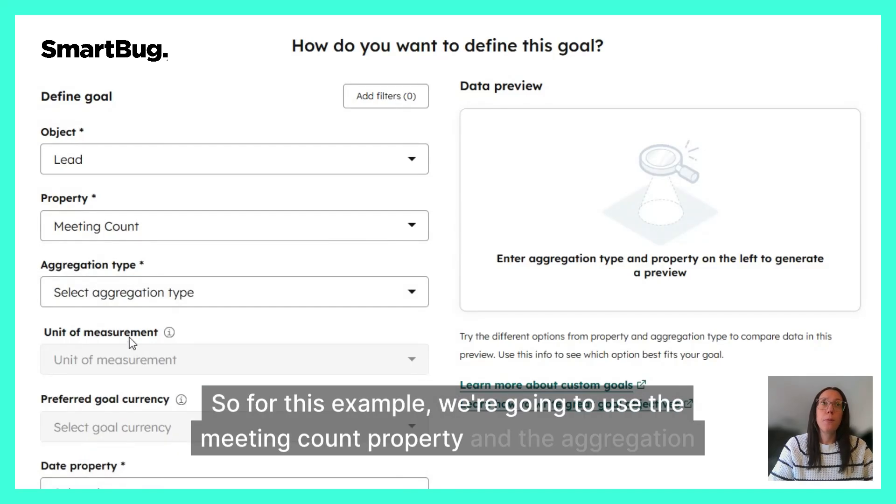
Set the goal's aggregation type to COUNT.
left_click(190, 299)
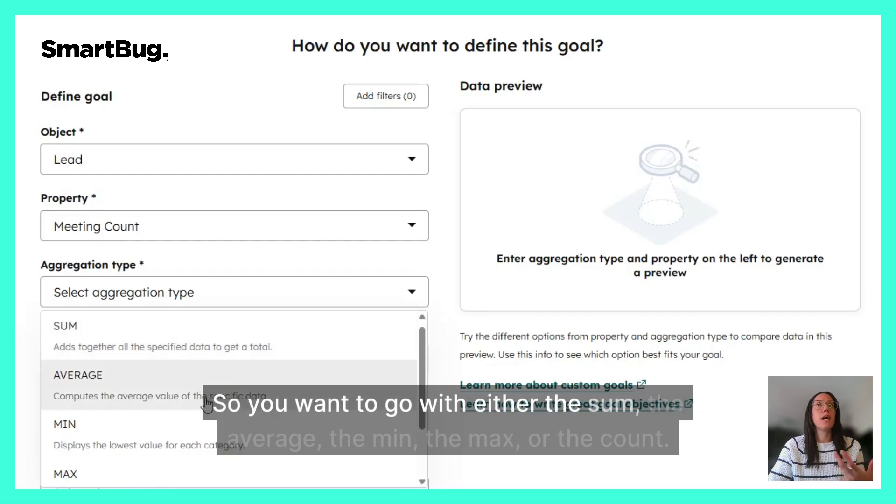
scroll(207, 360, "down", 2)
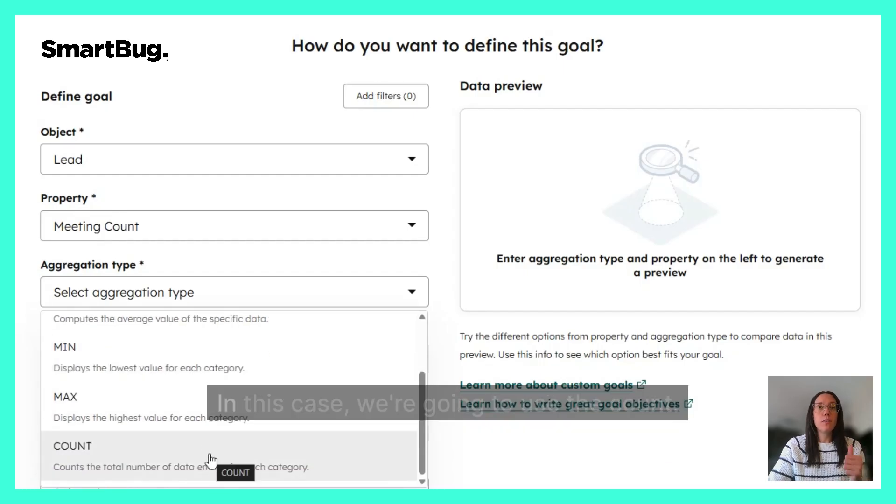
left_click(211, 461)
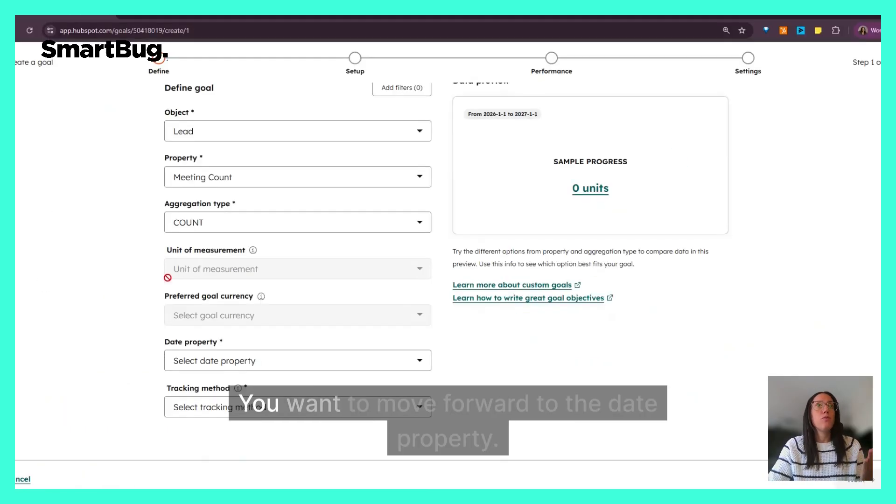
Set the date property to Object create date/time and the tracking method to "Higher value is better, lower is worse".
left_click(193, 365)
type("cre")
left_click(229, 420)
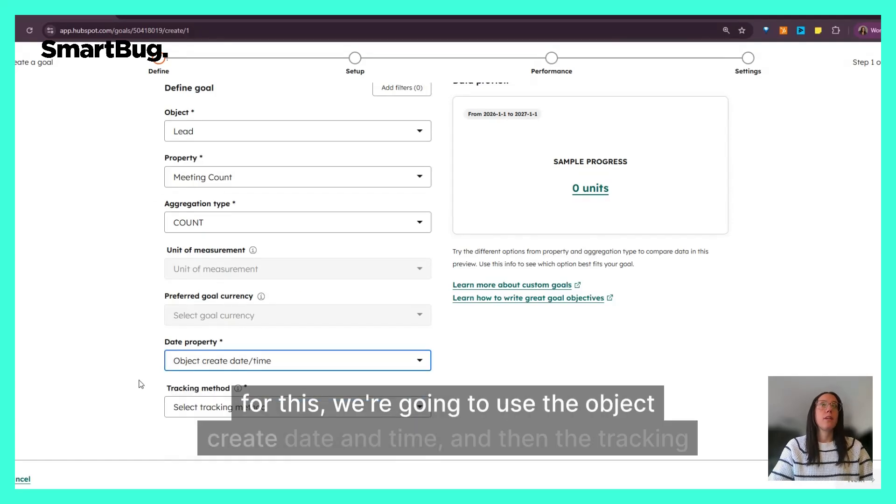
left_click(224, 408)
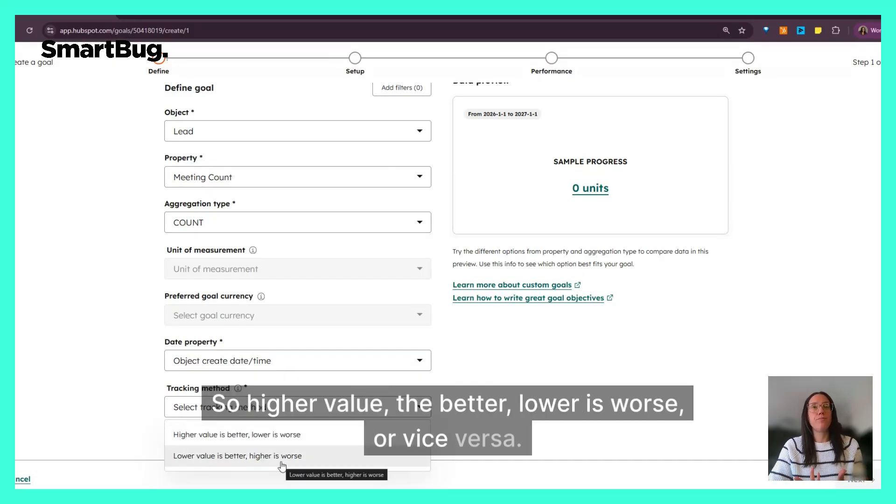
left_click(238, 435)
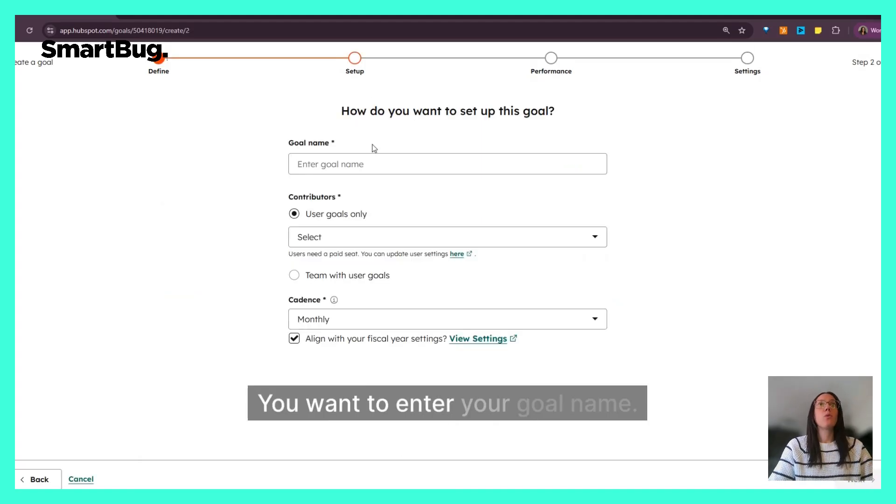
Name the goal "Meeting count for CS Team".
left_click(338, 164)
type("Meeting ")
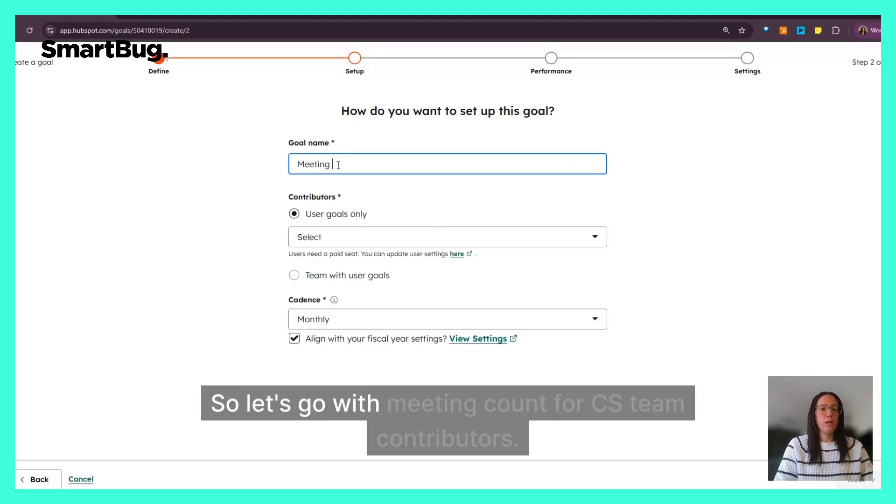
type("count for CS Team")
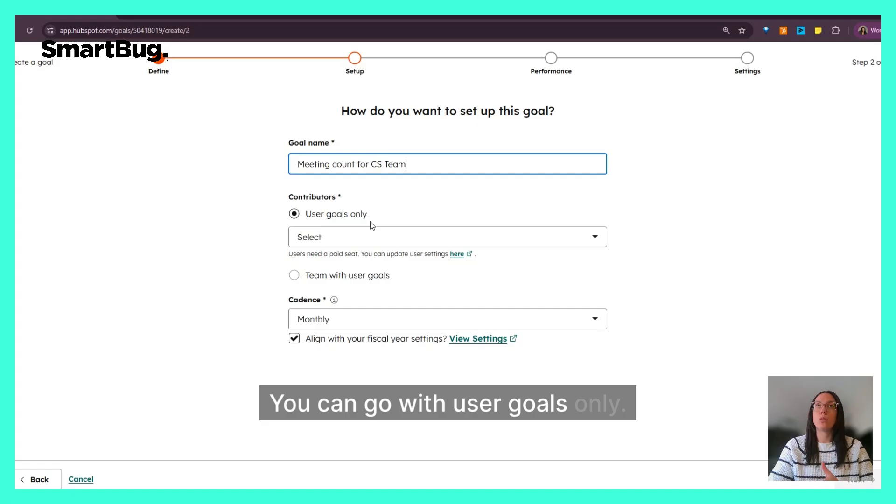
Set the contributors to Team with user goals and choose the CS Team.
left_click(371, 239)
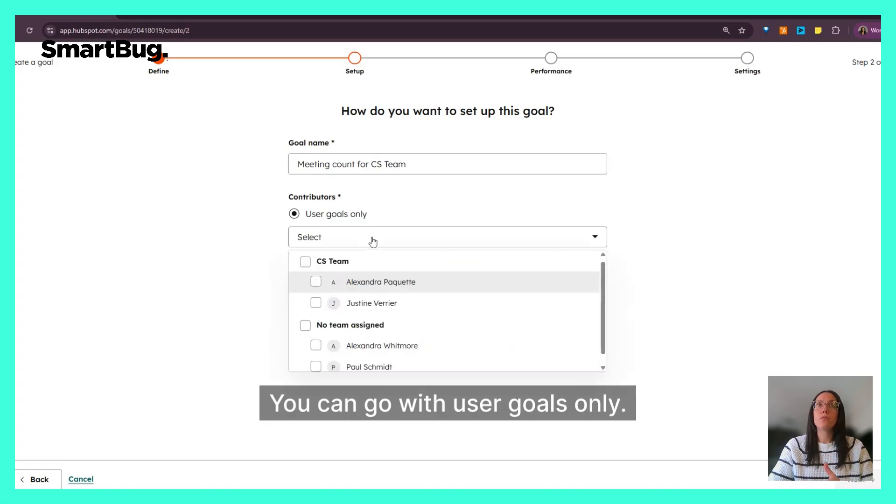
left_click(257, 315)
left_click(346, 268)
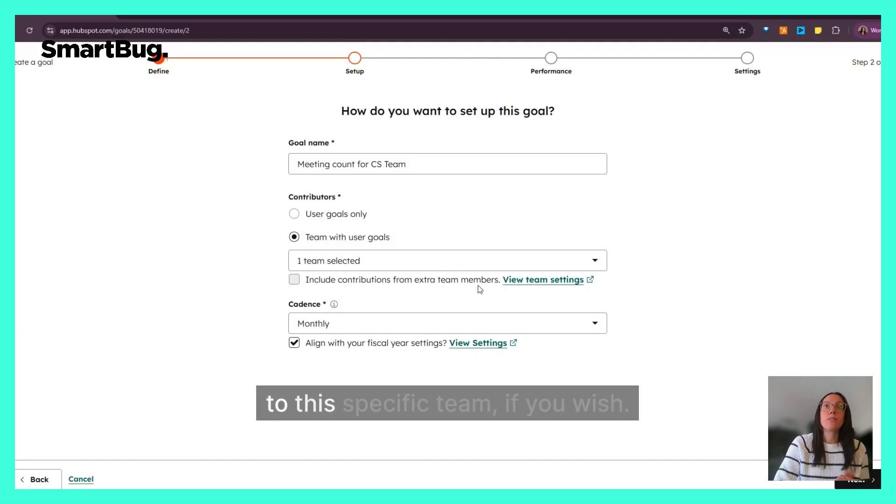
Review the cadence options, keep the goal on a Monthly cadence and continue to the performance targets.
left_click(379, 324)
scroll(373, 424, "down", 1)
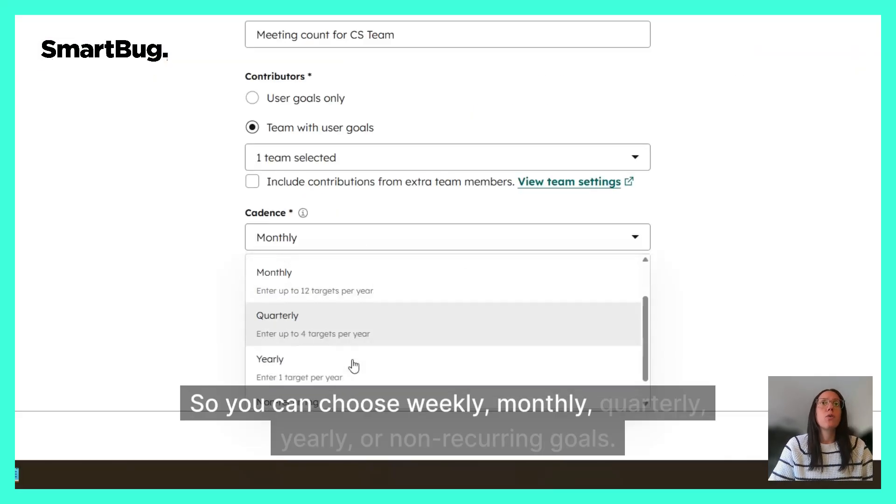
scroll(354, 365, "down", 1)
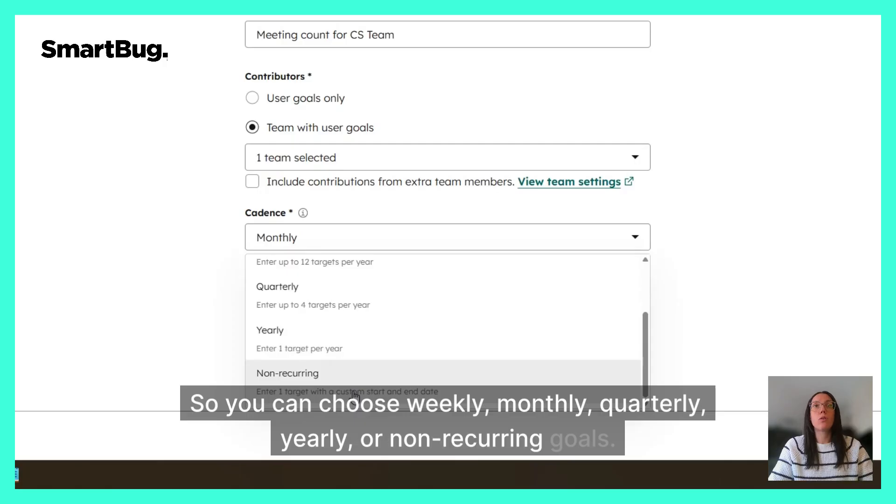
scroll(354, 395, "up", 3)
left_click(326, 332)
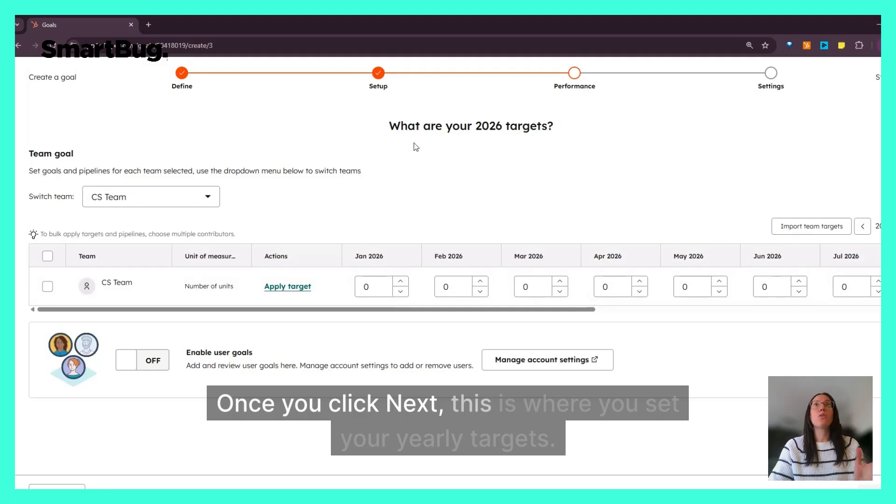
left_click_drag(389, 127, 579, 134)
left_click(579, 133)
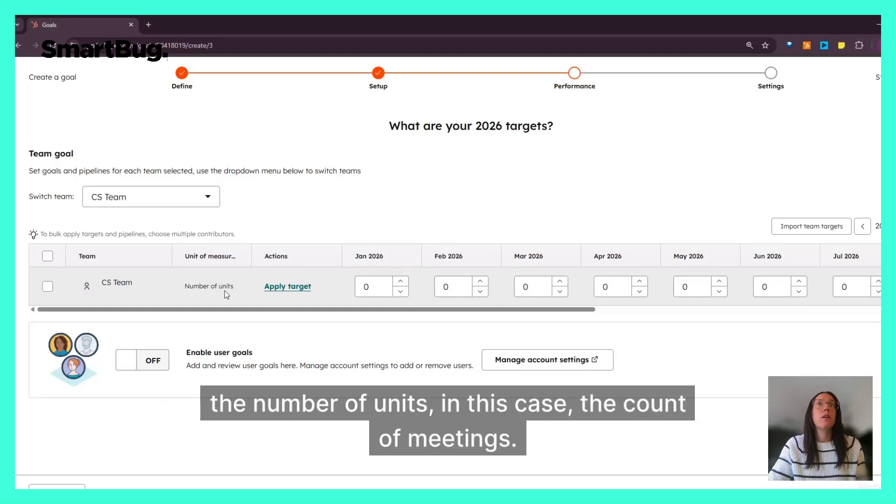
Apply a target of 25 units to every month of 2026 for the CS Team and check the whole row.
left_click(366, 285)
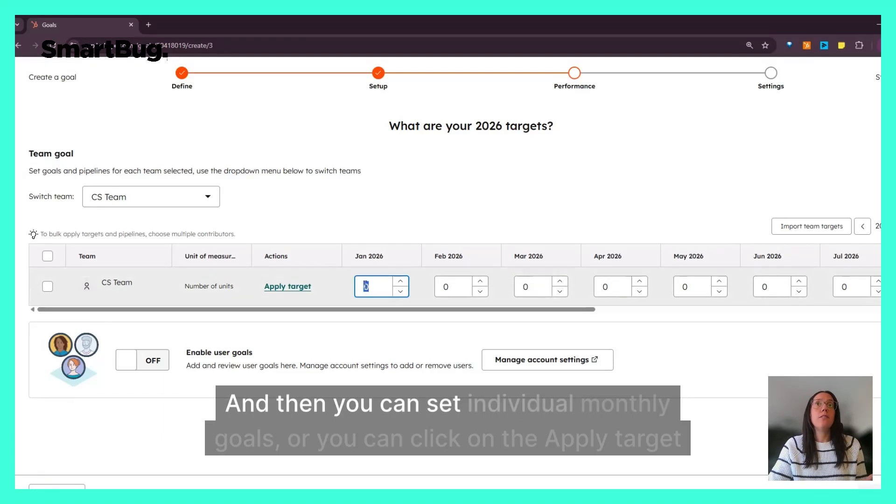
left_click(452, 286)
left_click(529, 286)
left_click(287, 286)
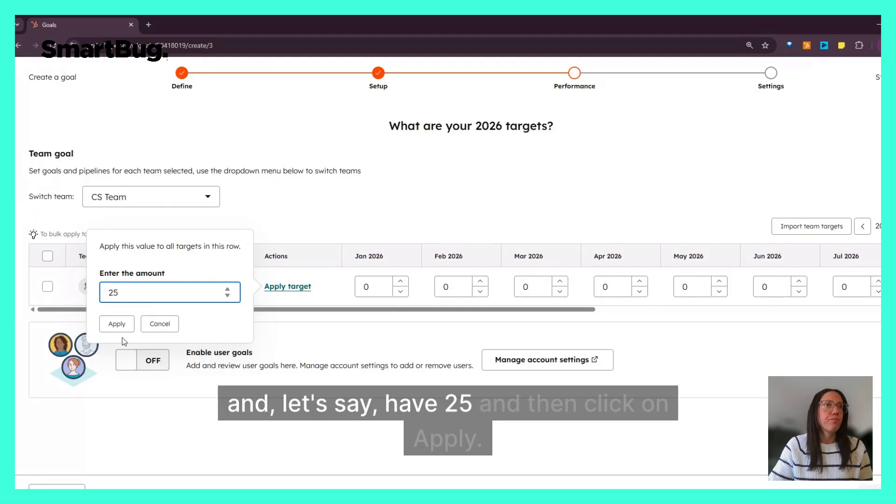
left_click(117, 324)
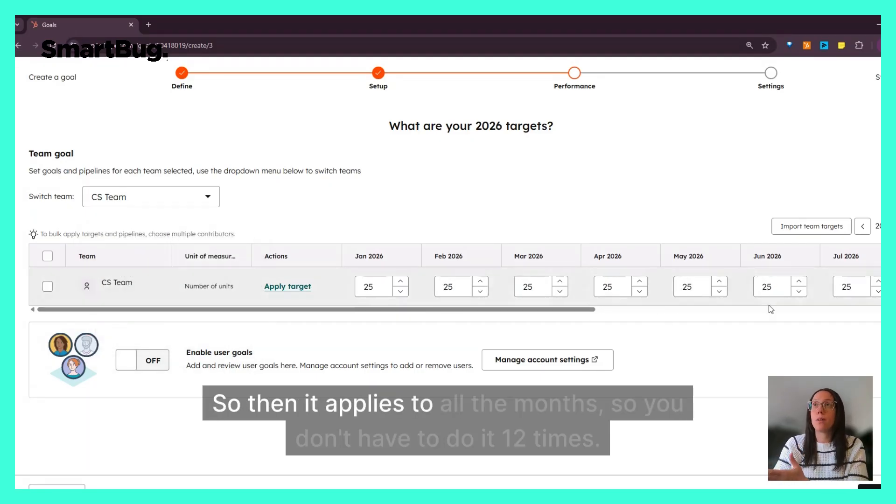
left_click_drag(607, 309, 881, 317)
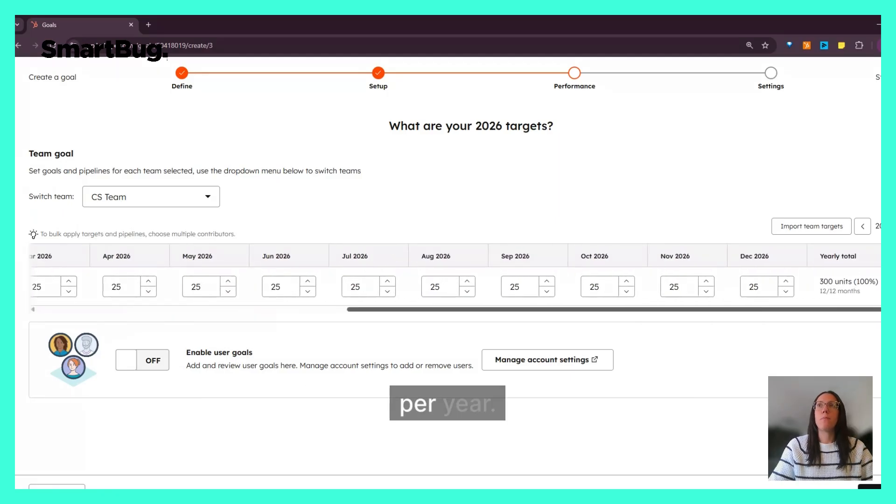
left_click_drag(881, 315, 567, 314)
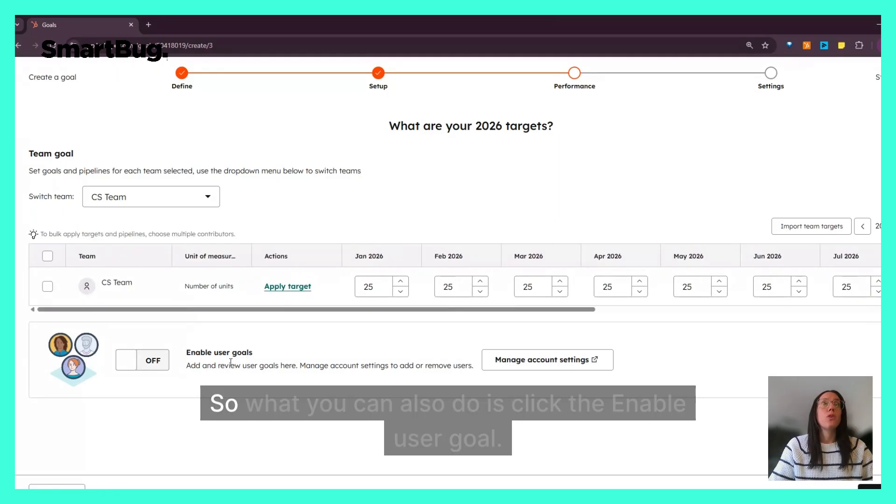
Enable user goals for the team and review the individual reps' target rows.
left_click(133, 363)
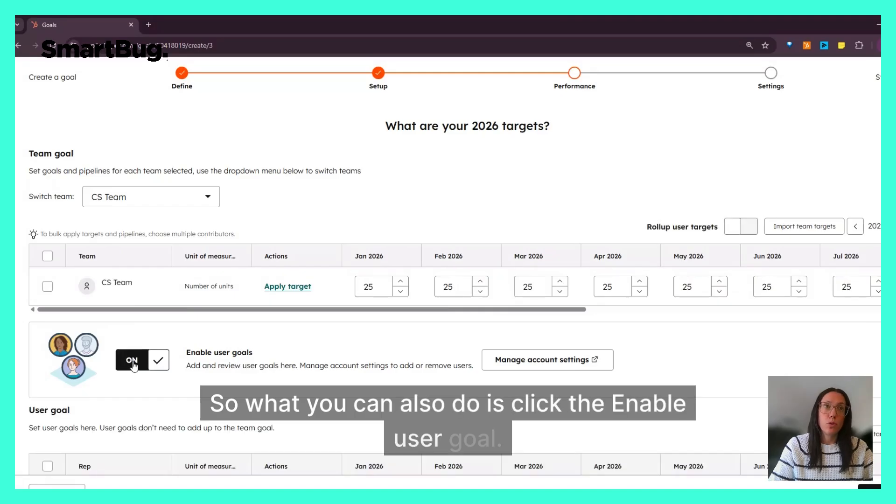
scroll(321, 355, "down", 1)
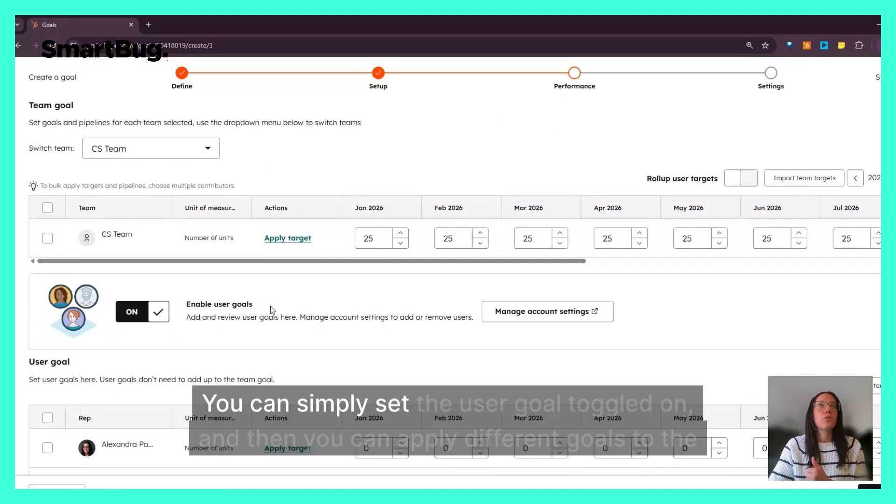
scroll(332, 316, "down", 2)
scroll(331, 315, "down", 1)
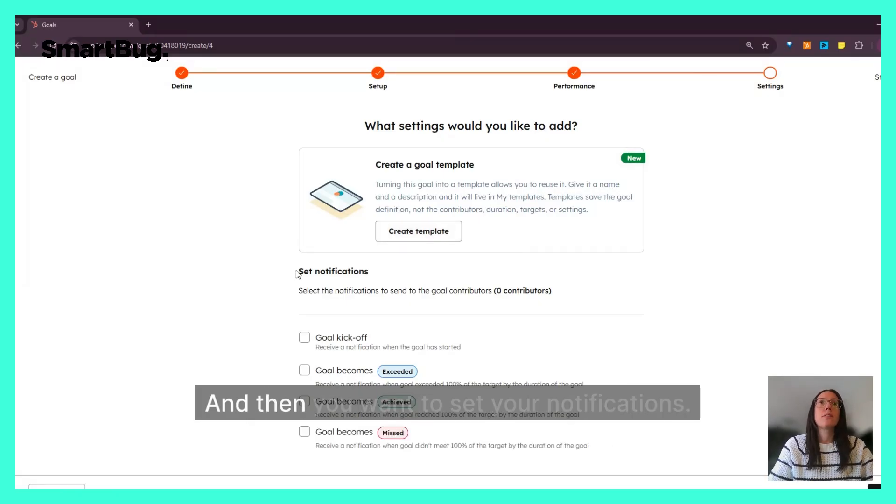
Turn on notifications for when the goal becomes Exceeded, Achieved or Missed, and finish creating the goal.
left_click_drag(298, 272, 441, 285)
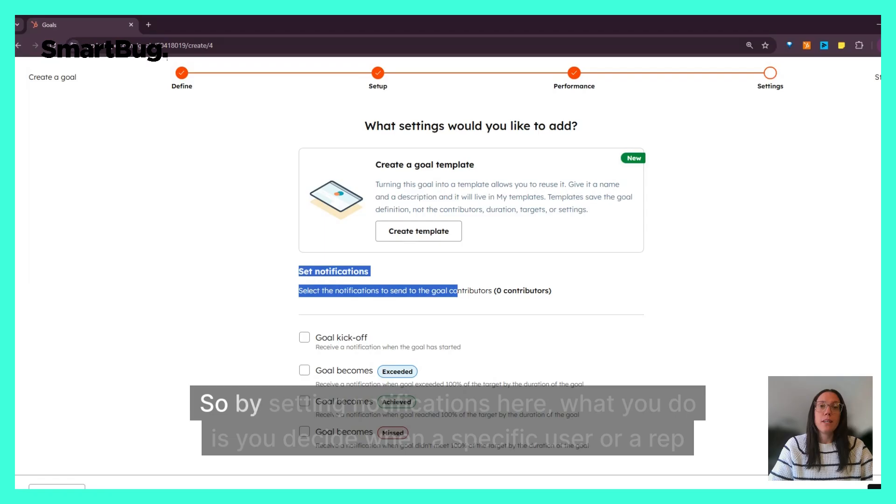
left_click(327, 332)
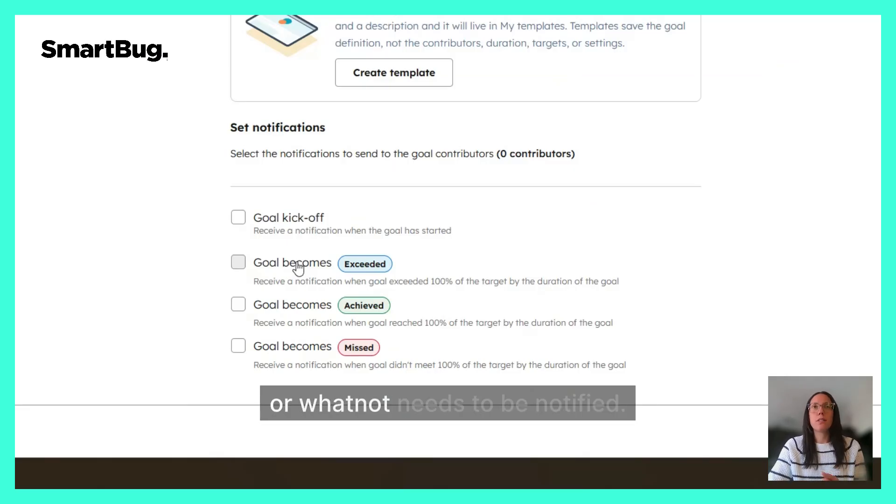
left_click(297, 264)
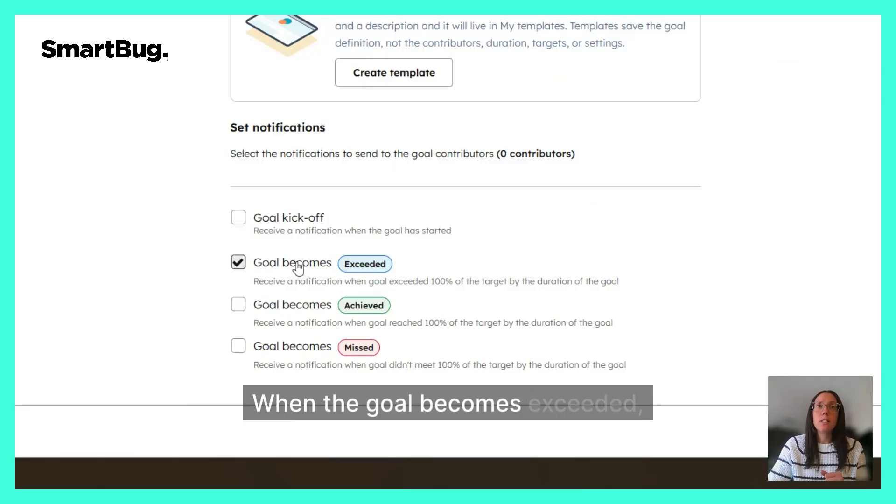
left_click(304, 306)
left_click(304, 351)
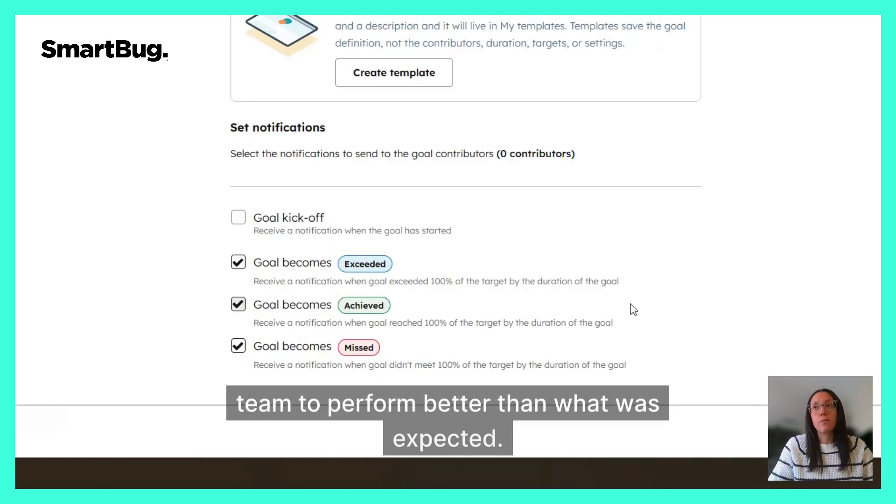
left_click(828, 432)
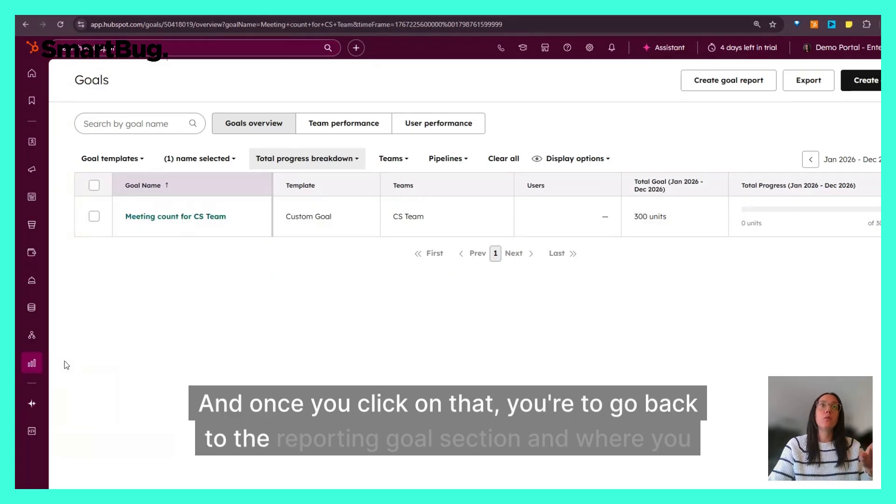
mouse_move(34, 364)
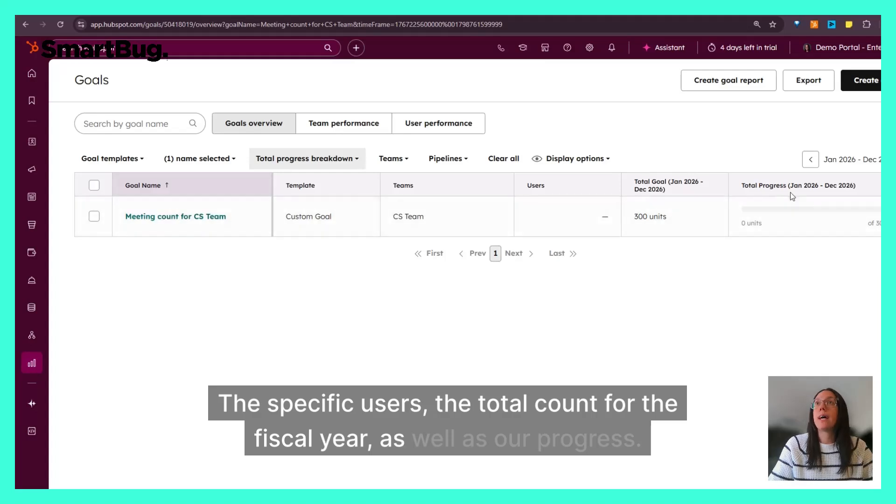
left_click_drag(741, 186, 837, 188)
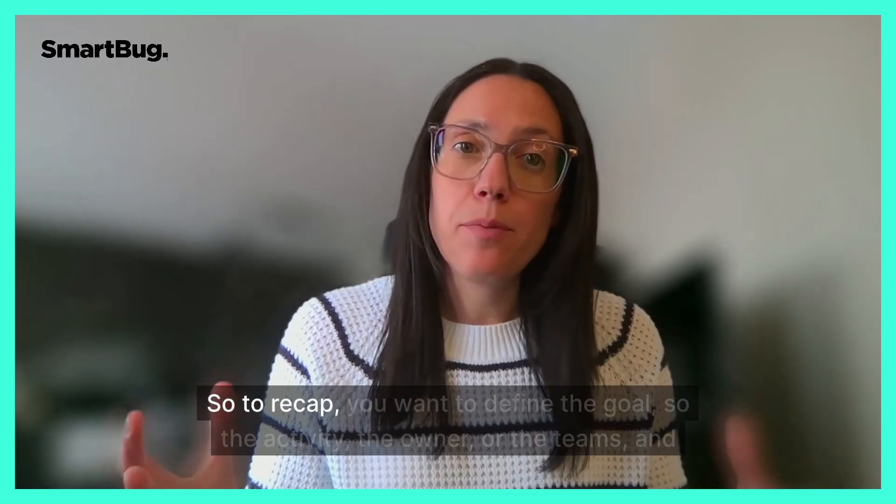